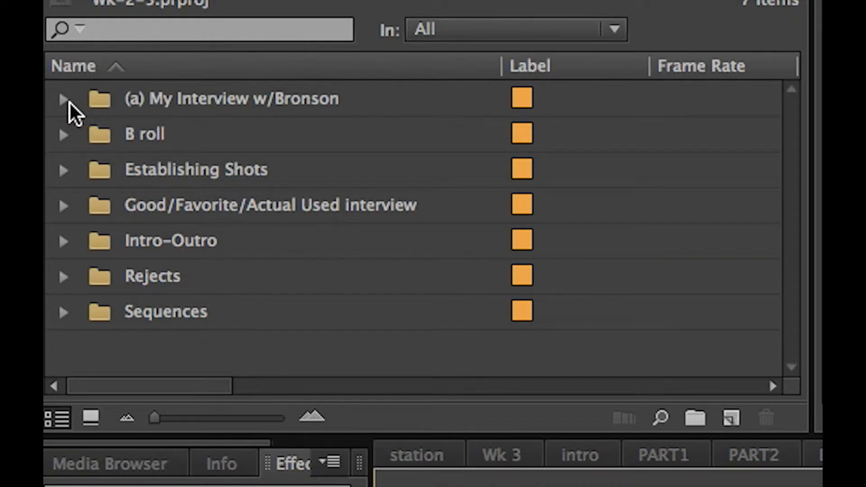
- Review the list of clips in the first interview bin of the project and collapse the bin again
{"action": "left_click", "coordinate": [67, 102]}
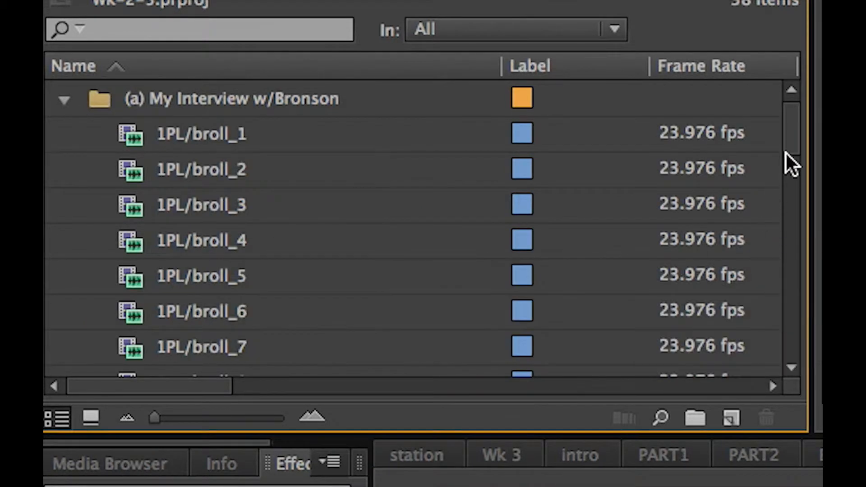
{"action": "left_click_drag", "start_coordinate": [789, 145], "coordinate": [775, 304]}
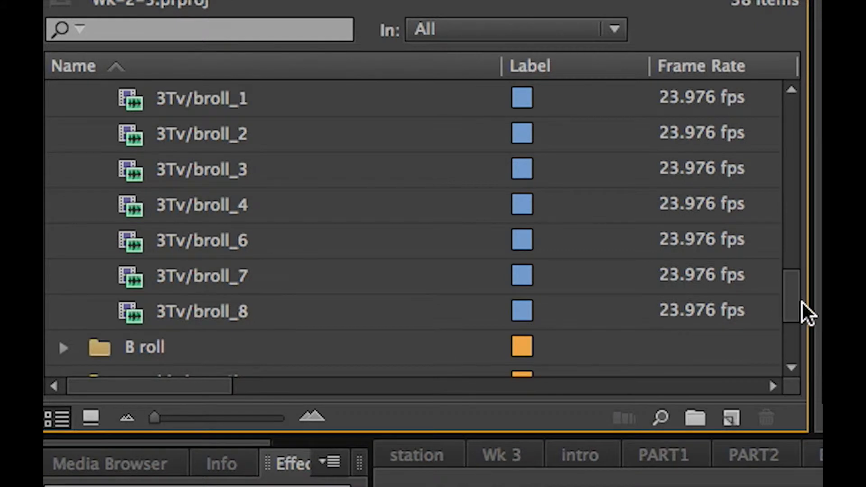
{"action": "left_click_drag", "start_coordinate": [792, 300], "coordinate": [792, 124]}
{"action": "left_click", "coordinate": [64, 100]}
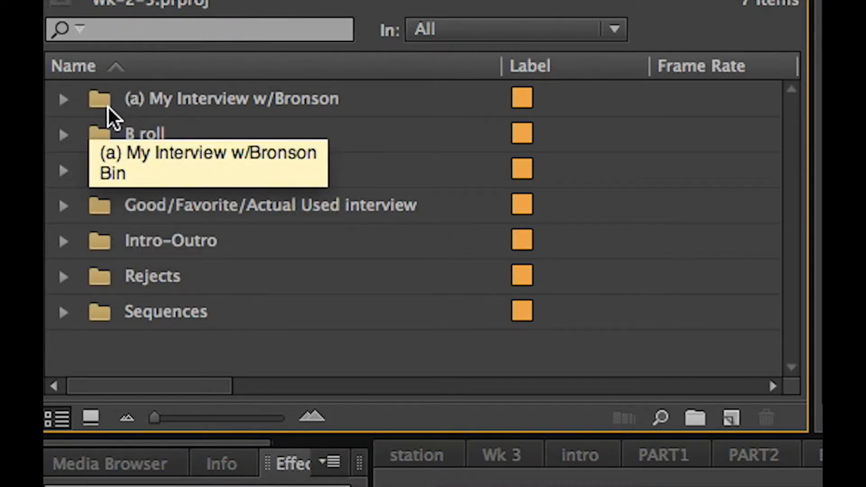
{"action": "left_click", "coordinate": [67, 101]}
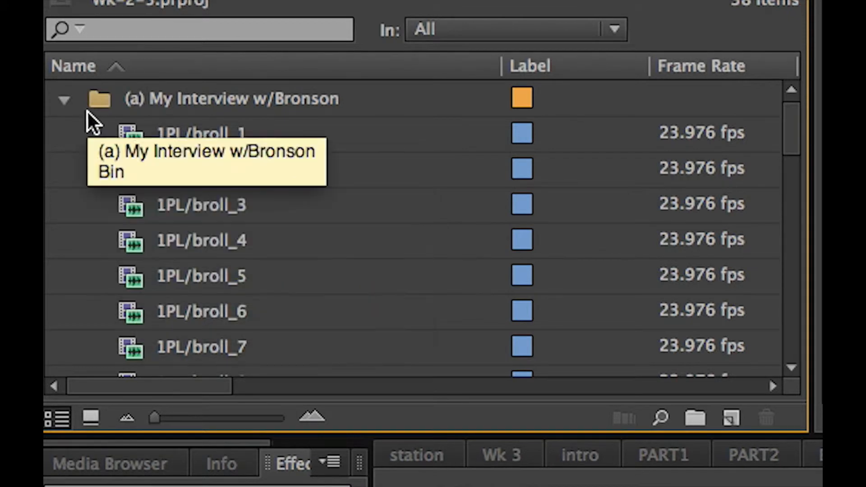
{"action": "left_click", "coordinate": [64, 99]}
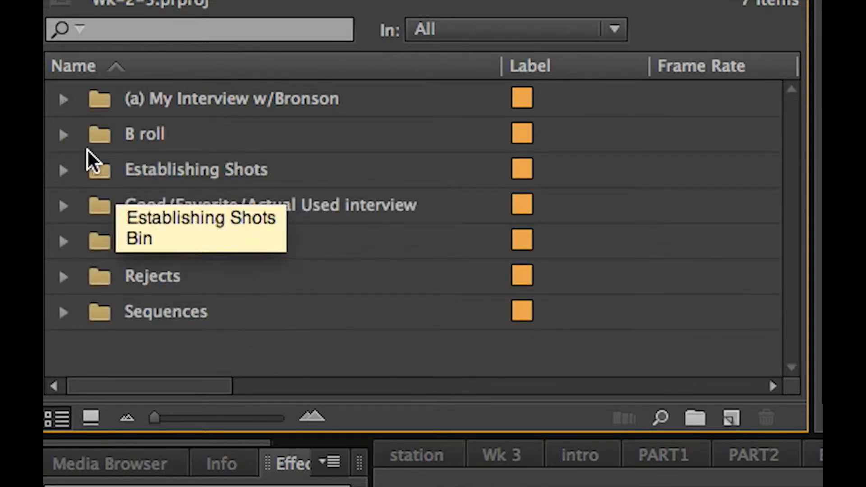
- Look through the Promise Land CC, Radio Station and Tv Station bins inside the B roll bin, closing each one after viewing
{"action": "left_click", "coordinate": [63, 134]}
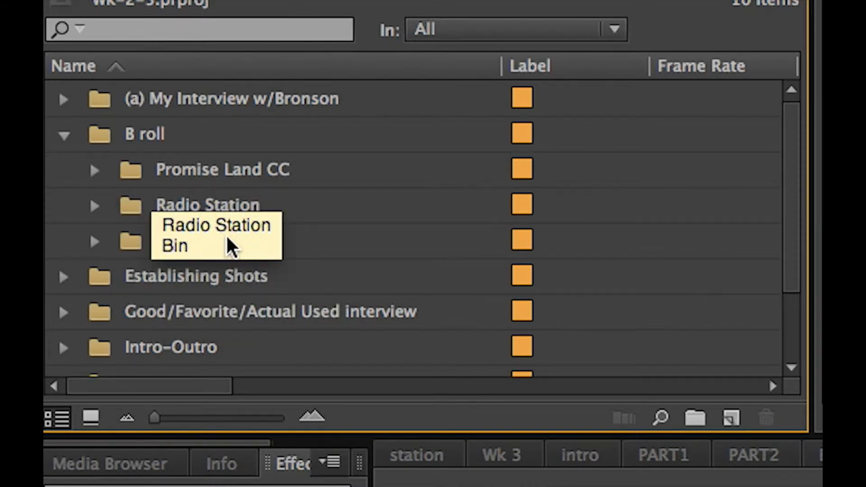
{"action": "left_click", "coordinate": [100, 173]}
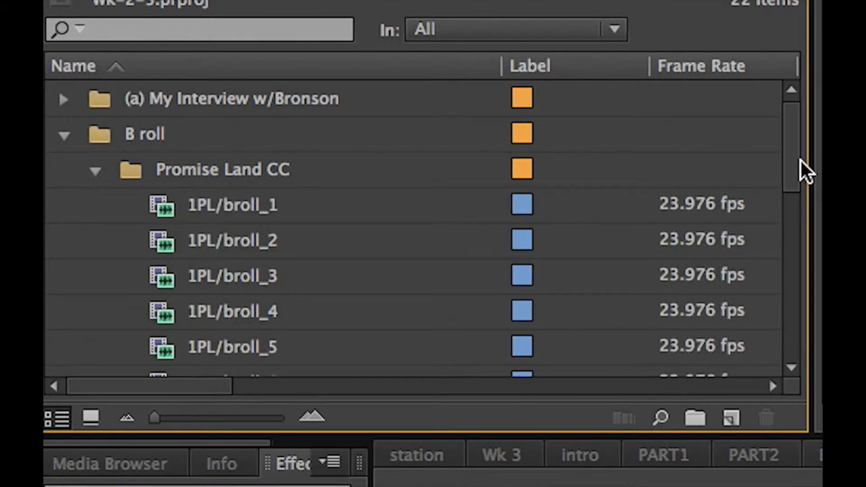
{"action": "left_click_drag", "start_coordinate": [787, 178], "coordinate": [755, 118]}
{"action": "left_click", "coordinate": [95, 171]}
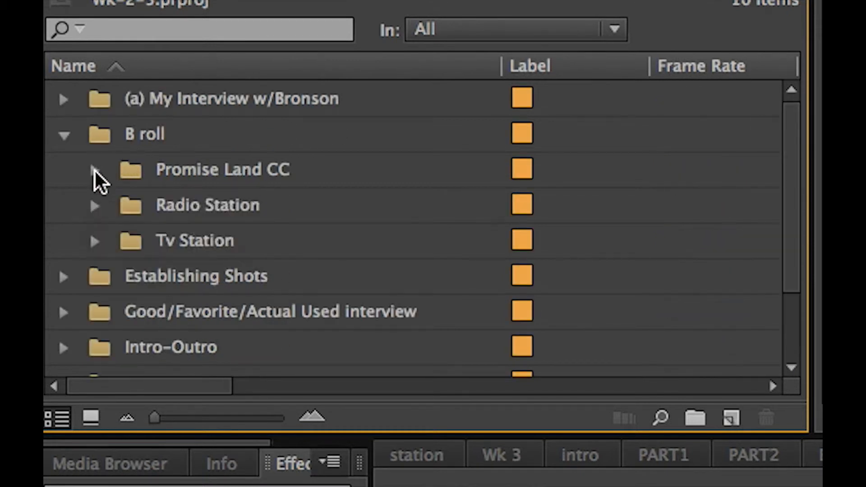
{"action": "left_click", "coordinate": [94, 206]}
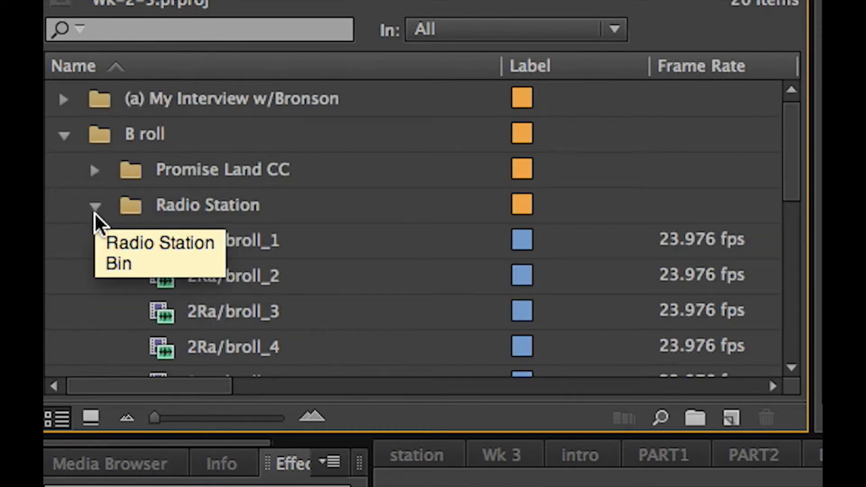
{"action": "left_click", "coordinate": [95, 206]}
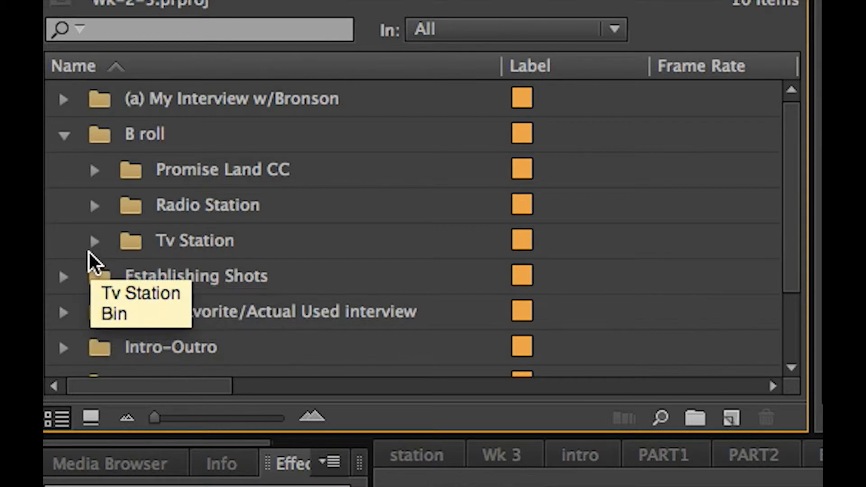
{"action": "left_click", "coordinate": [95, 242]}
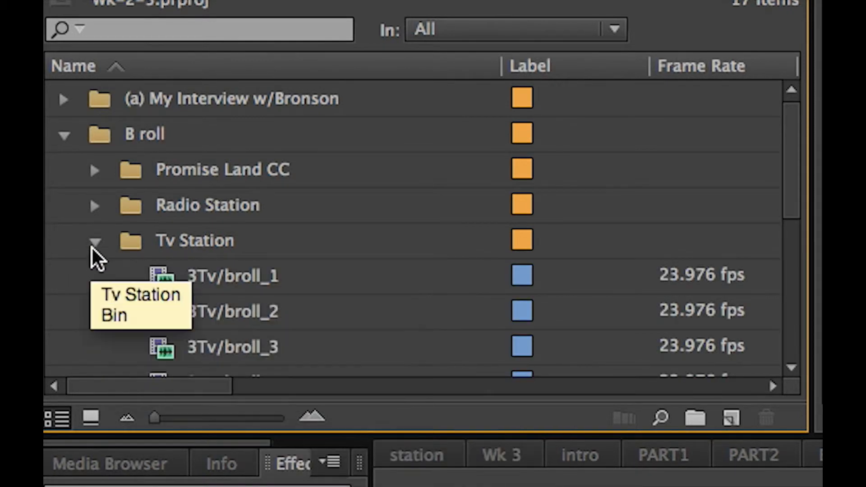
{"action": "left_click", "coordinate": [95, 242]}
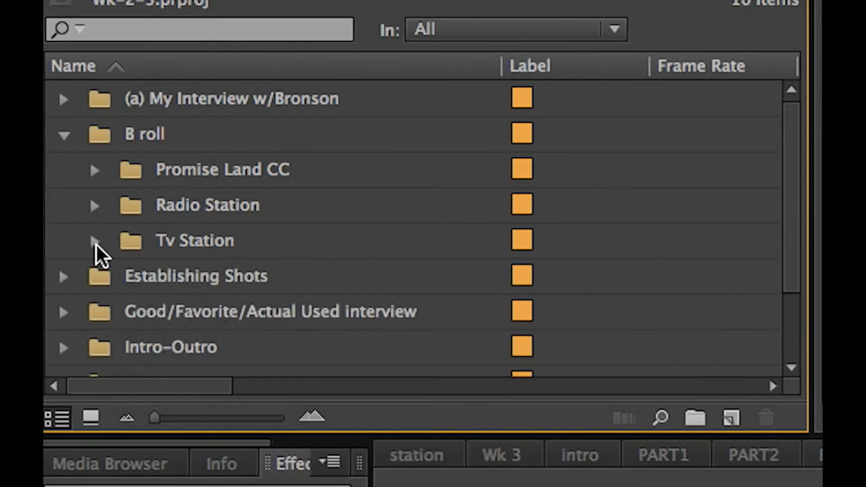
{"action": "left_click", "coordinate": [63, 136]}
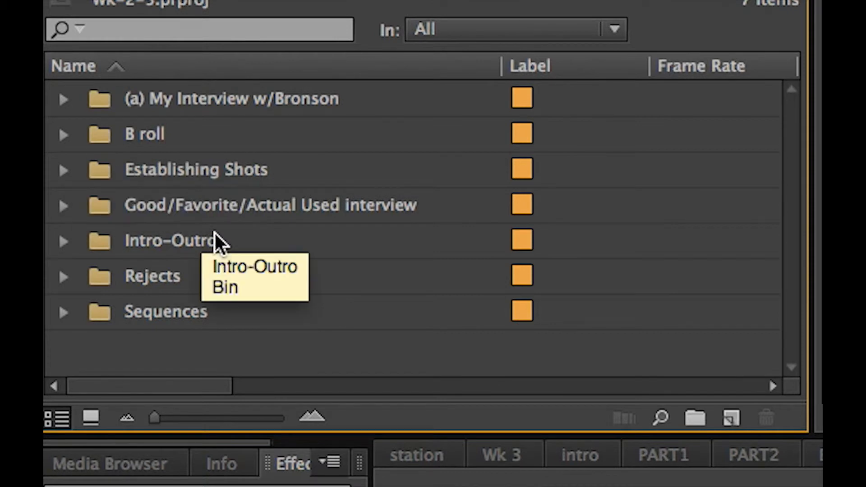
- Inspect the Promise Land, Radio and Tv bins inside the Establishing Shots bin, closing each one after viewing
{"action": "left_click", "coordinate": [65, 170]}
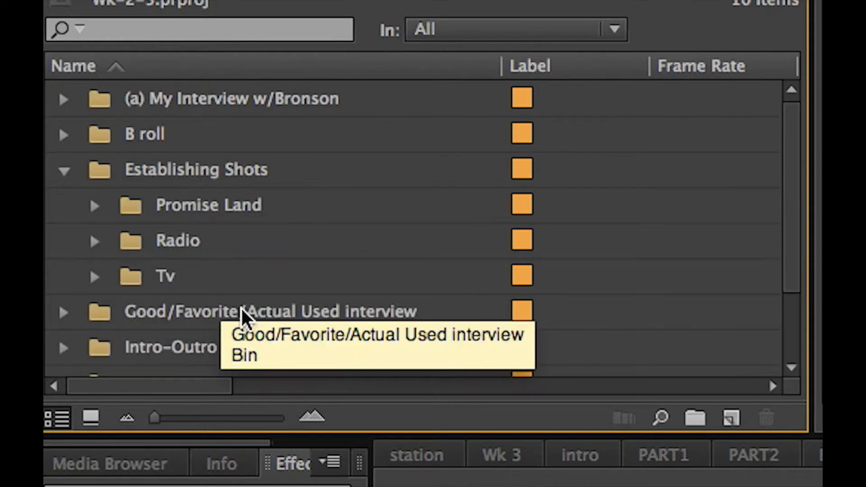
{"action": "left_click", "coordinate": [94, 205]}
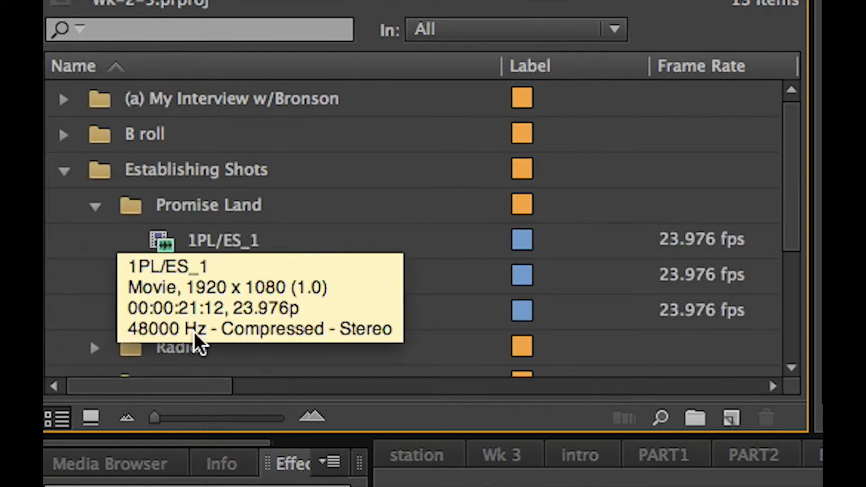
{"action": "left_click", "coordinate": [98, 206]}
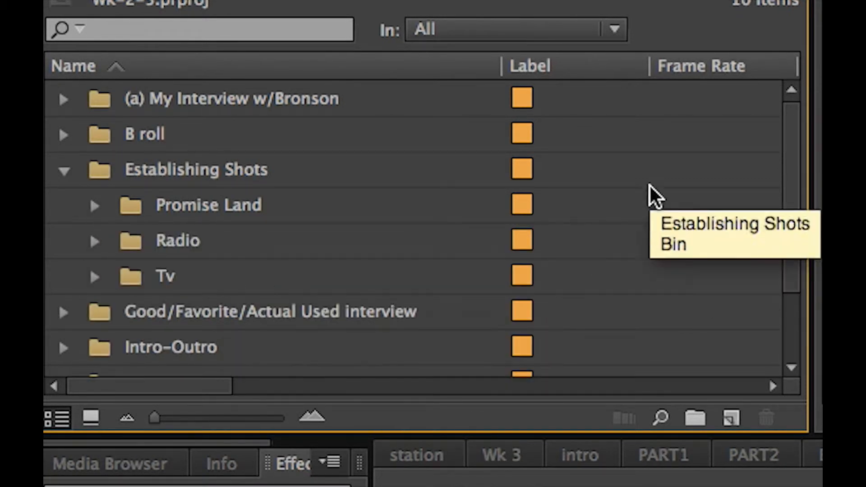
{"action": "left_click", "coordinate": [99, 243]}
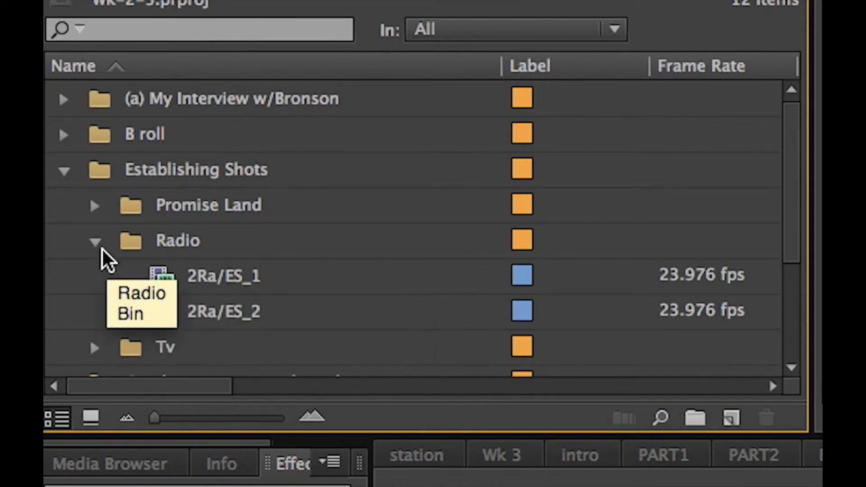
{"action": "left_click", "coordinate": [96, 242]}
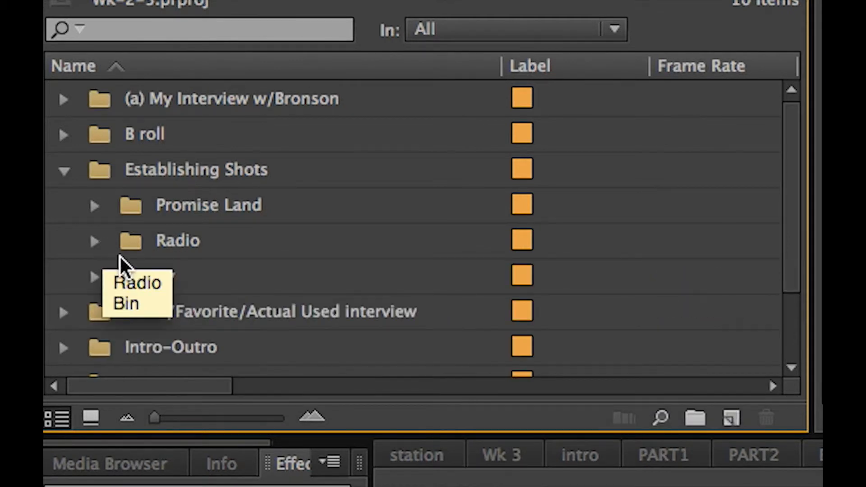
{"action": "left_click", "coordinate": [95, 277]}
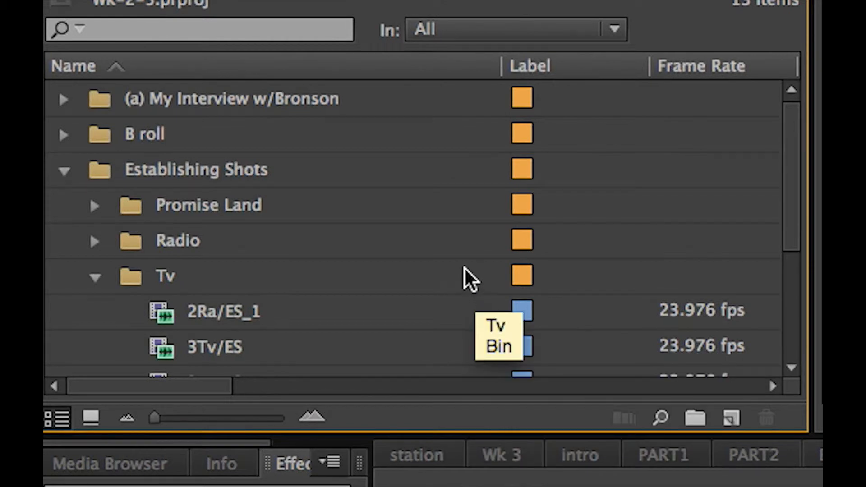
{"action": "scroll", "coordinate": [469, 280], "scroll_direction": "down", "scroll_amount": 3}
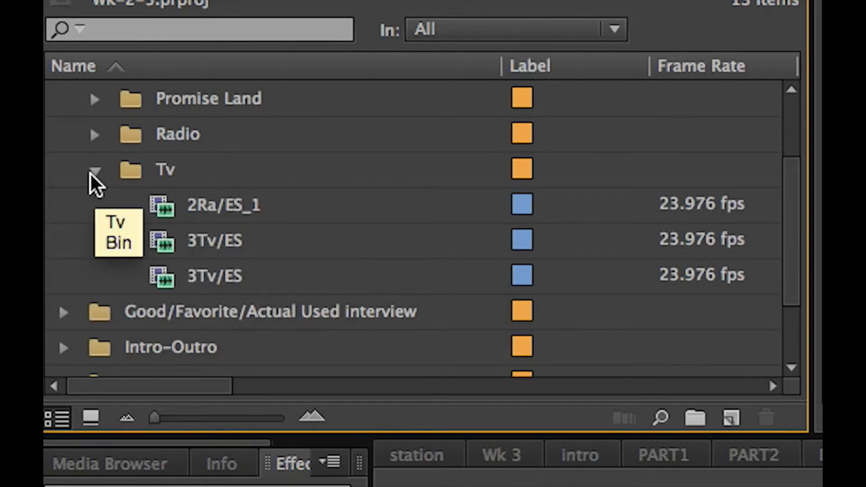
{"action": "left_click", "coordinate": [90, 172]}
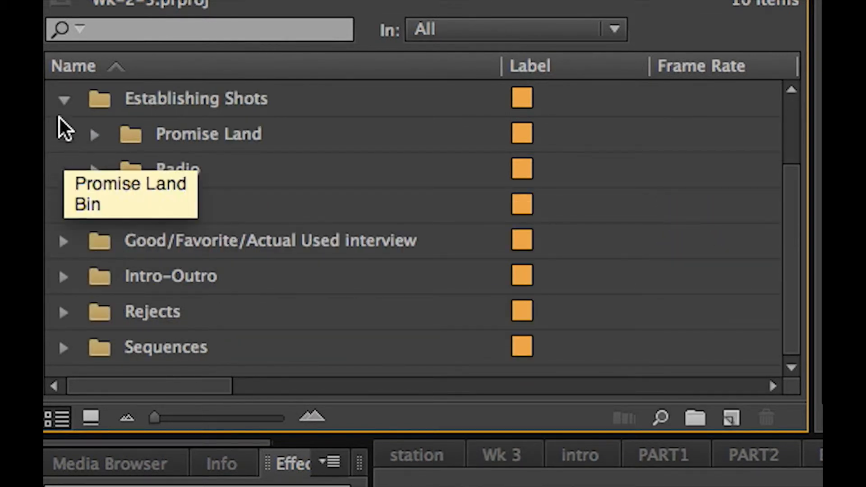
{"action": "left_click", "coordinate": [63, 97]}
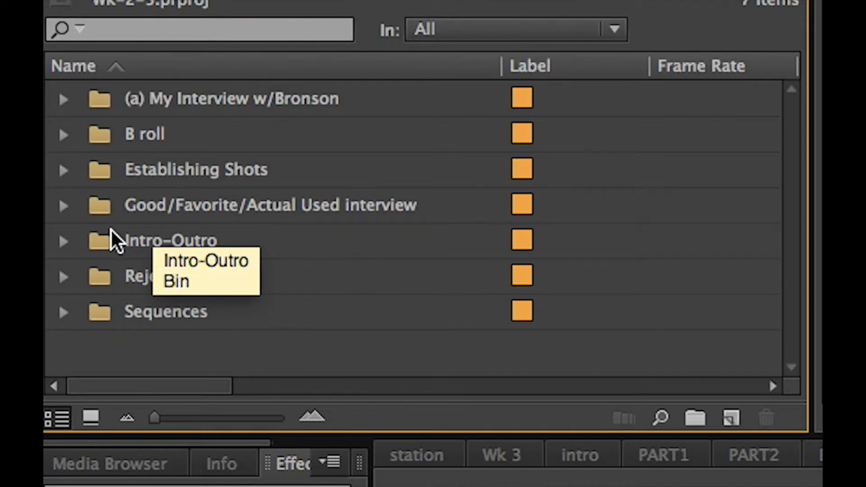
- Compare the clips in the Good/Favorite/Actual Used interview bin with the full clip list in the first interview bin
{"action": "left_click", "coordinate": [63, 207]}
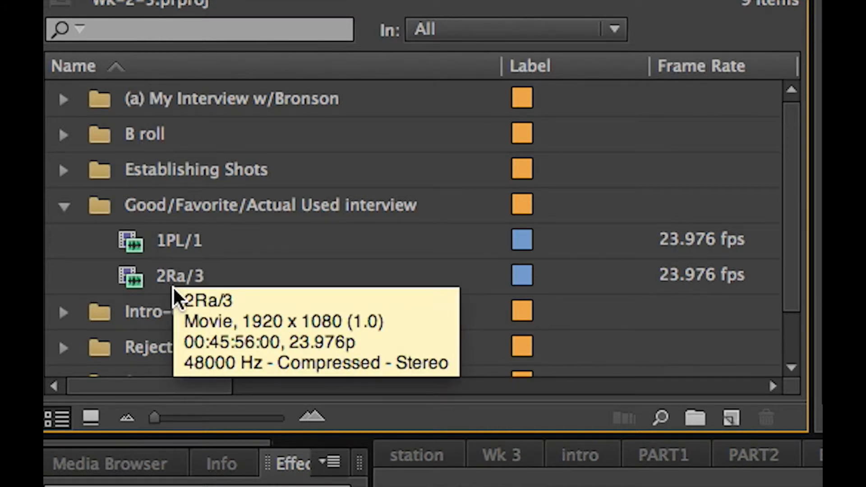
{"action": "left_click", "coordinate": [65, 208]}
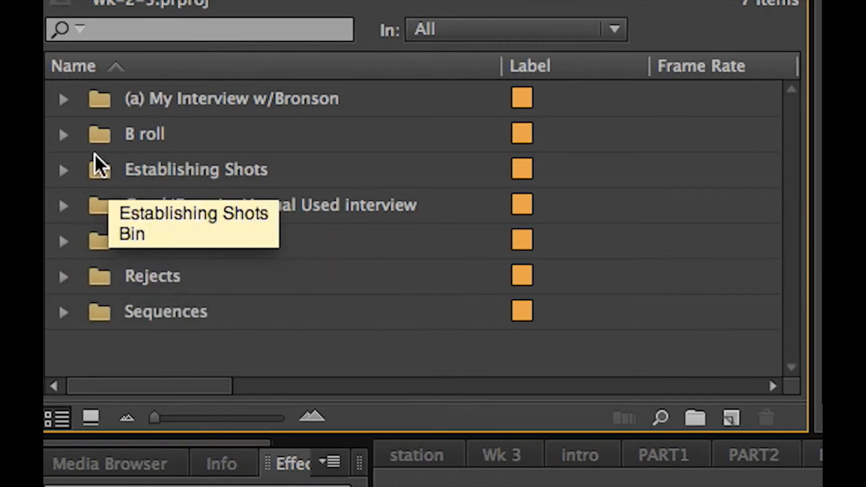
{"action": "left_click", "coordinate": [64, 100]}
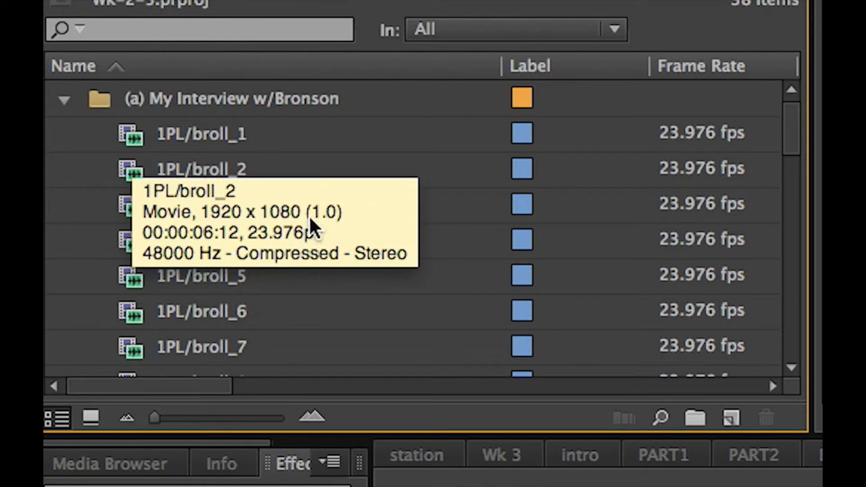
{"action": "left_click_drag", "start_coordinate": [792, 135], "coordinate": [778, 238]}
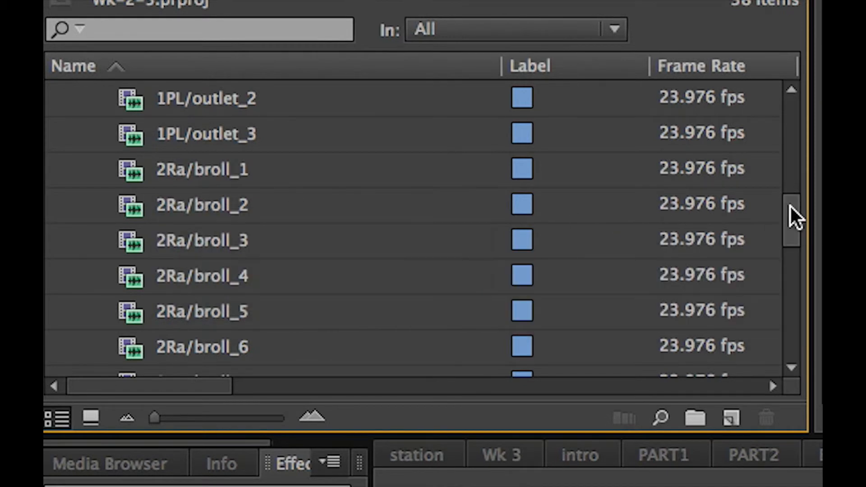
{"action": "left_click_drag", "start_coordinate": [789, 210], "coordinate": [792, 261]}
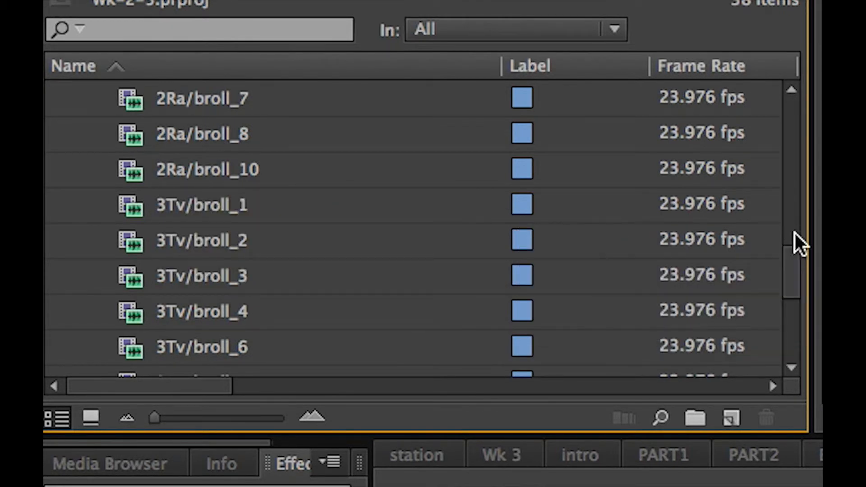
{"action": "left_click_drag", "start_coordinate": [793, 284], "coordinate": [794, 115]}
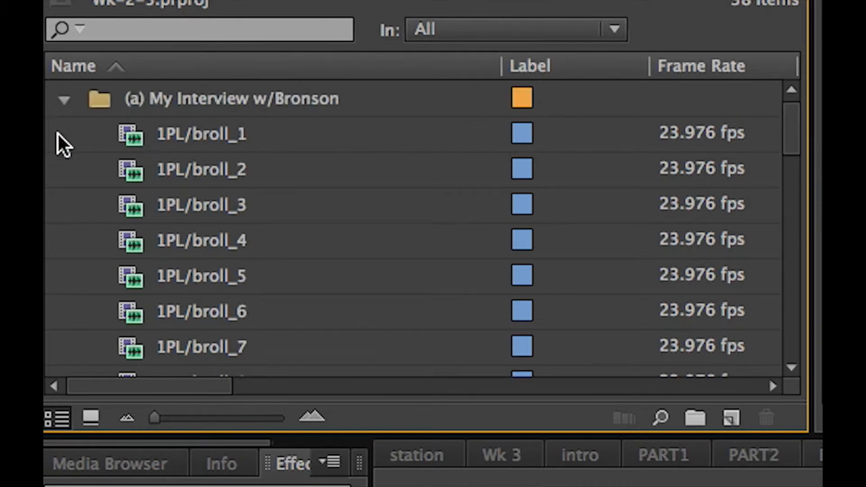
{"action": "left_click", "coordinate": [61, 99]}
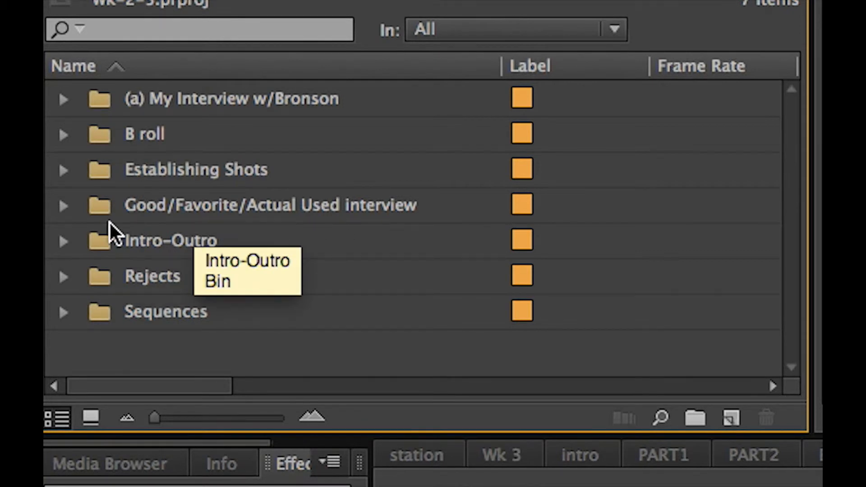
- View the contents of the Good/Favorite/Actual Used interview bin and the Intro-Outro bin, collapsing each one after viewing
{"action": "left_click", "coordinate": [64, 207]}
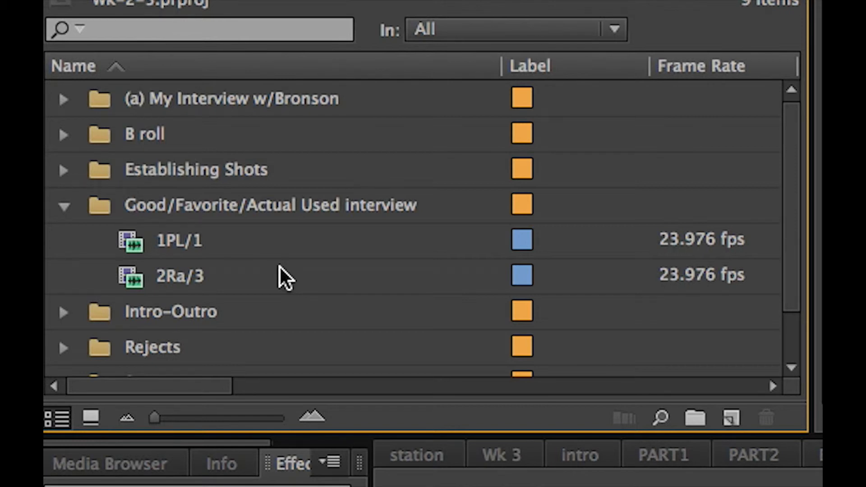
{"action": "left_click", "coordinate": [64, 206]}
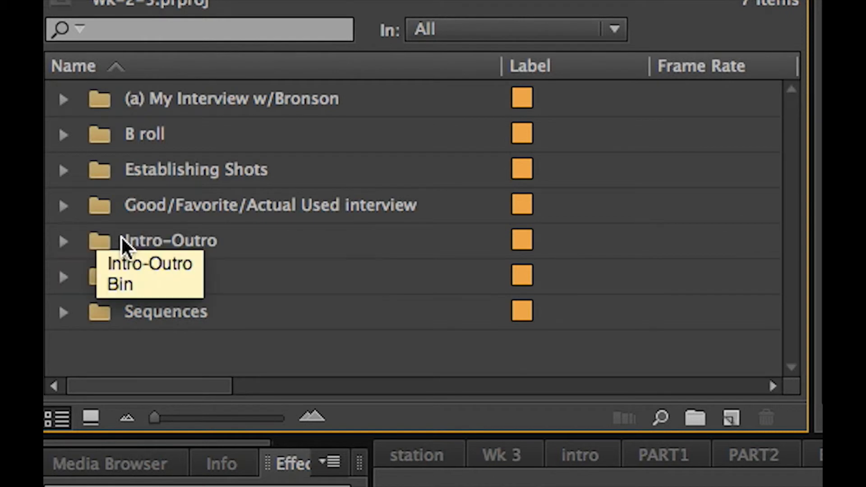
{"action": "left_click", "coordinate": [64, 242]}
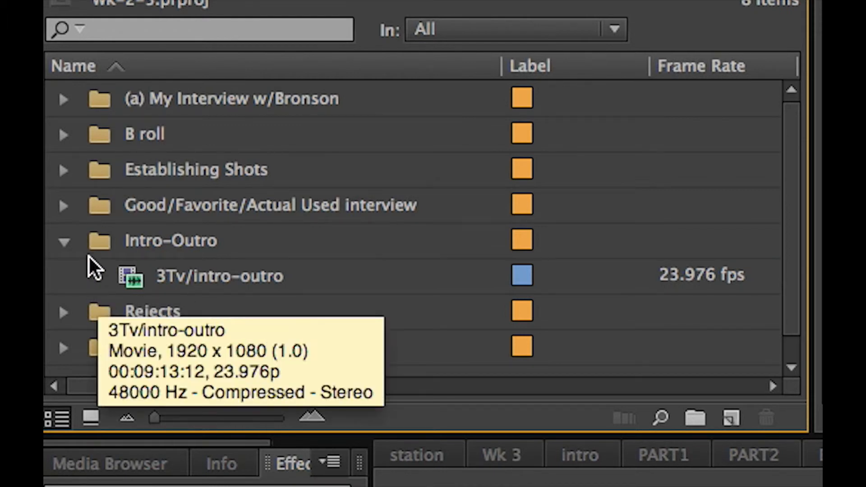
{"action": "left_click", "coordinate": [64, 242]}
- Look over the rejected clips in the Rejects bin and collapse the bin
{"action": "left_click", "coordinate": [62, 277]}
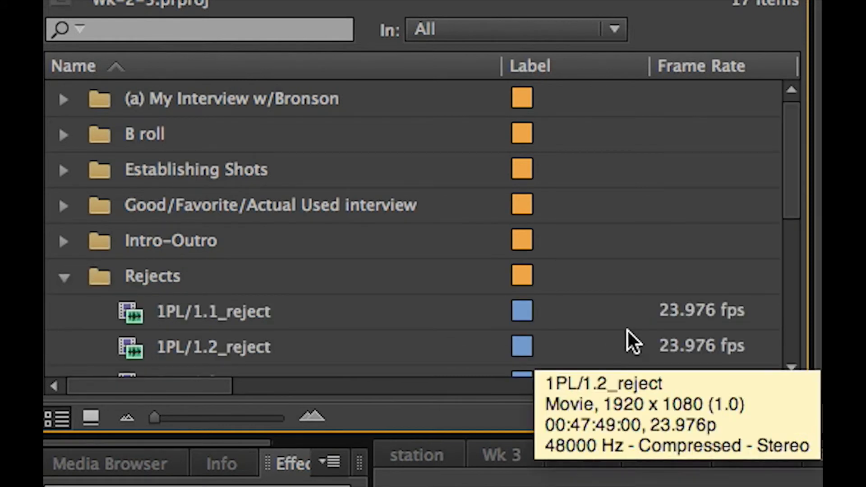
{"action": "left_click_drag", "start_coordinate": [785, 178], "coordinate": [765, 203]}
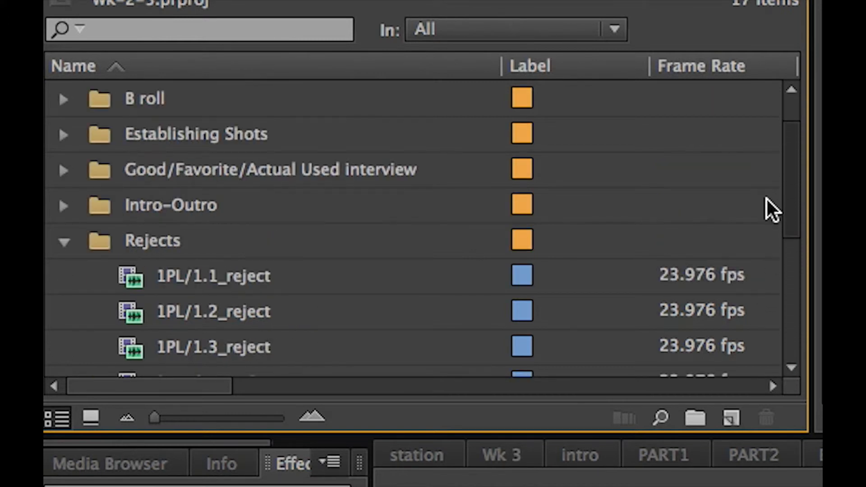
{"action": "left_click", "coordinate": [64, 243]}
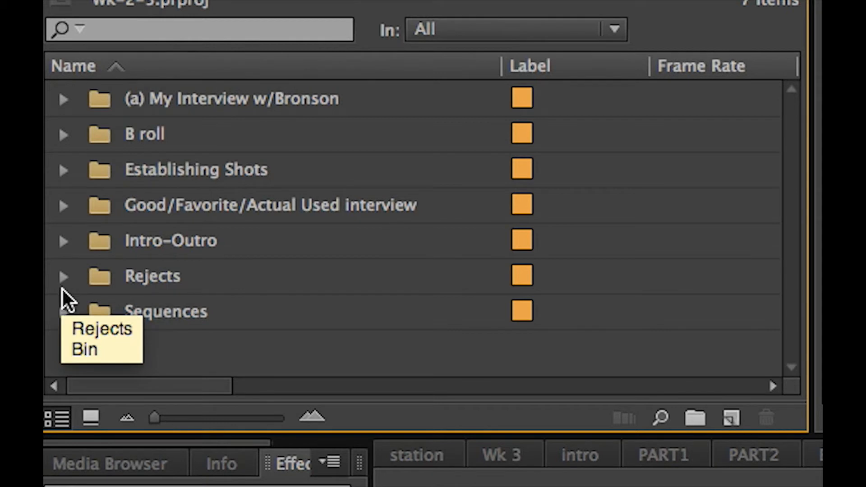
- Expand the Sequences bin to view its sequences and scrub through the B-roll and B-Ro2 sequences in the timeline
{"action": "left_click", "coordinate": [63, 313]}
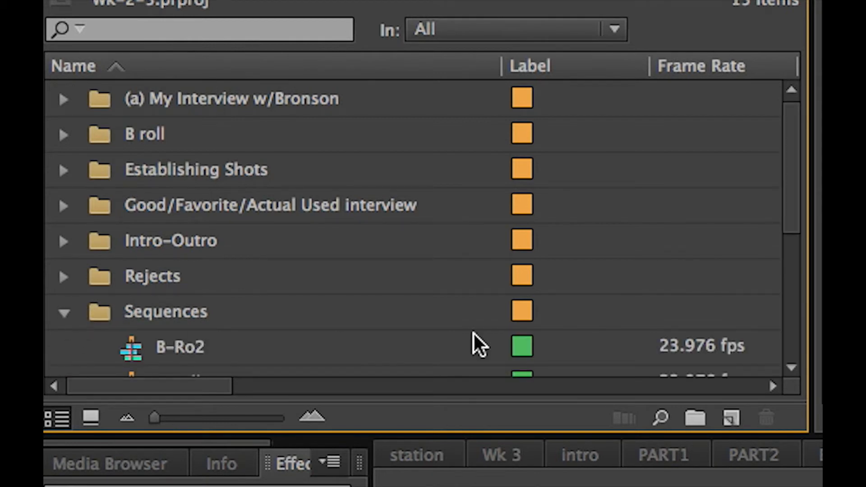
{"action": "left_click_drag", "start_coordinate": [798, 212], "coordinate": [797, 304]}
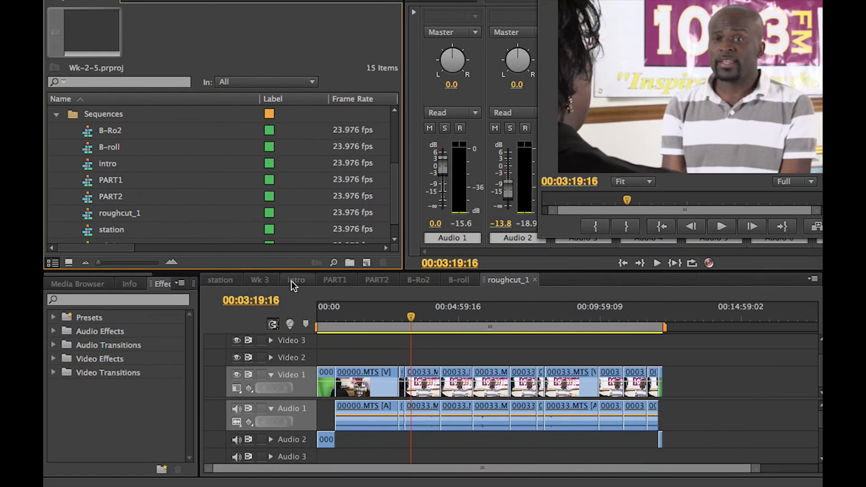
{"action": "left_click", "coordinate": [467, 283]}
{"action": "left_click_drag", "start_coordinate": [657, 315], "coordinate": [514, 326]}
{"action": "left_click", "coordinate": [423, 281]}
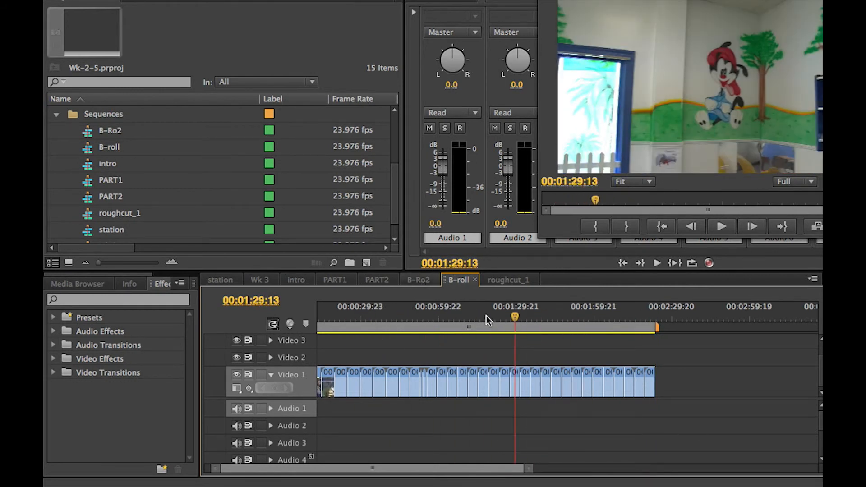
{"action": "left_click_drag", "start_coordinate": [595, 320], "coordinate": [383, 320]}
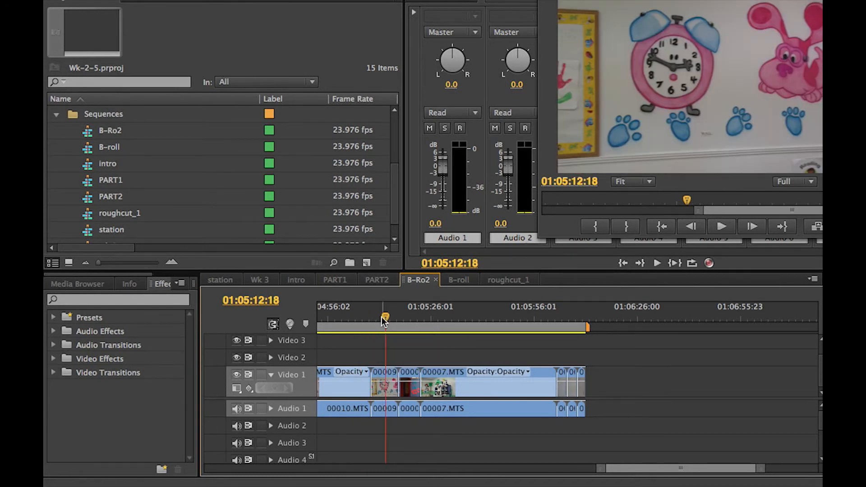
- View the PART2, PART1 and intro sequences one after another in the timeline
{"action": "left_click", "coordinate": [377, 280]}
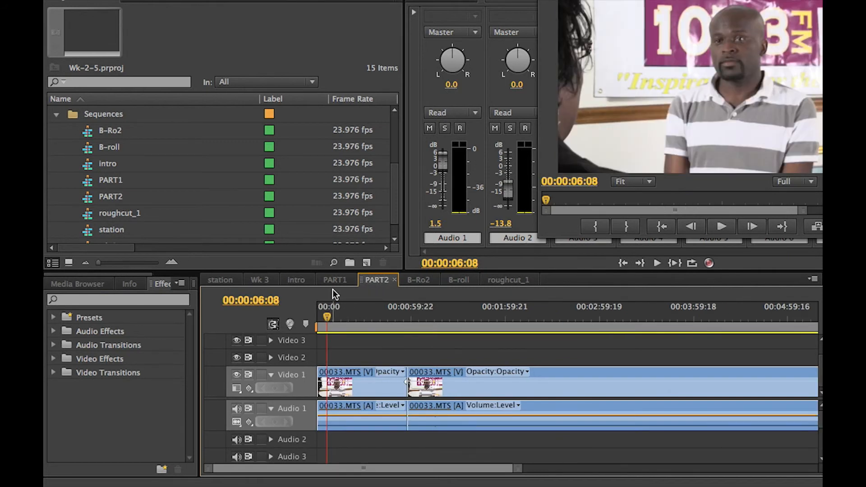
{"action": "left_click", "coordinate": [335, 280]}
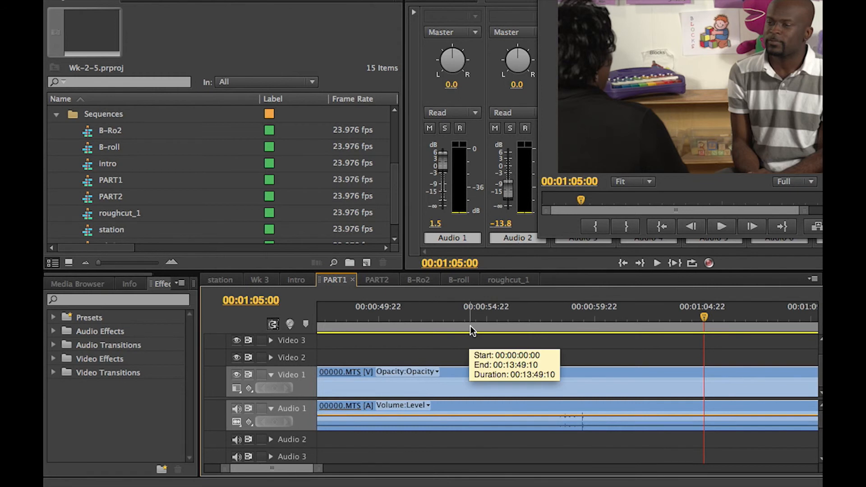
{"action": "left_click", "coordinate": [302, 280]}
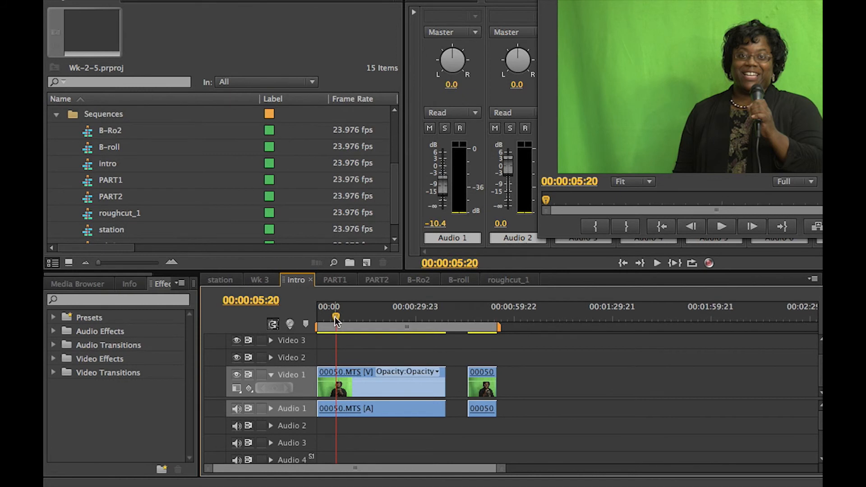
- Look over the Wk 3 and station sequences, scrubbing through the footage in each one
{"action": "left_click", "coordinate": [262, 280]}
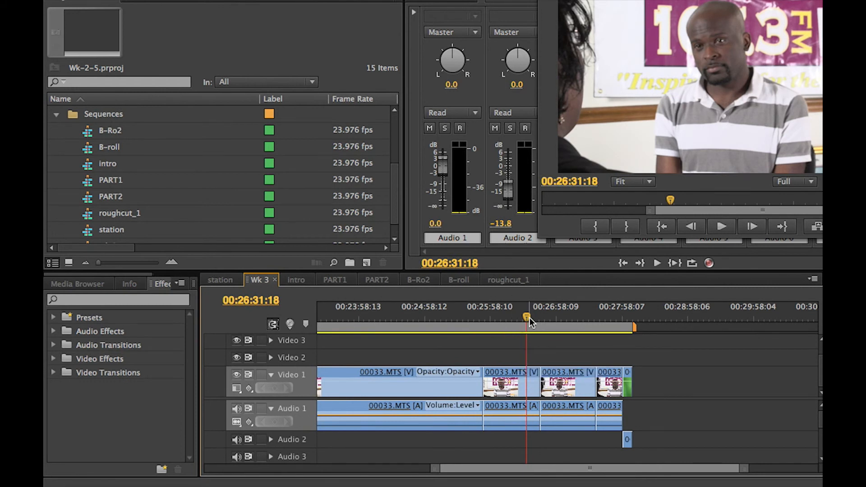
{"action": "left_click_drag", "start_coordinate": [530, 318], "coordinate": [492, 320]}
{"action": "left_click", "coordinate": [221, 280]}
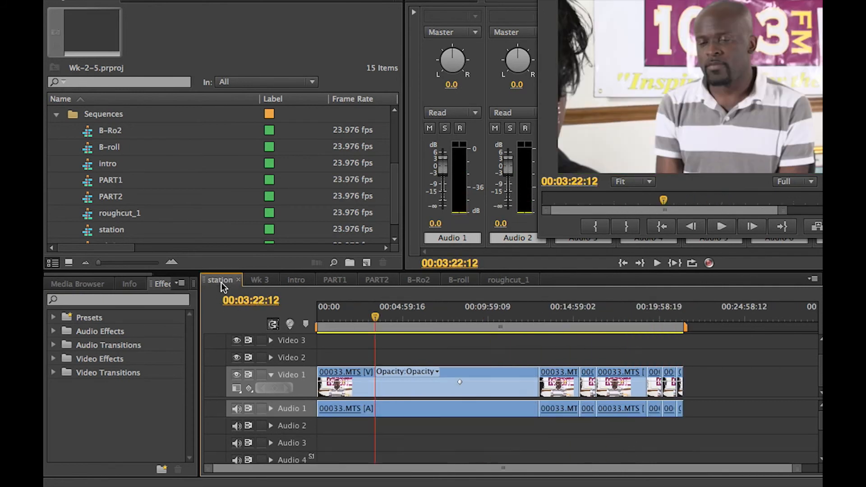
{"action": "left_click_drag", "start_coordinate": [376, 318], "coordinate": [510, 329]}
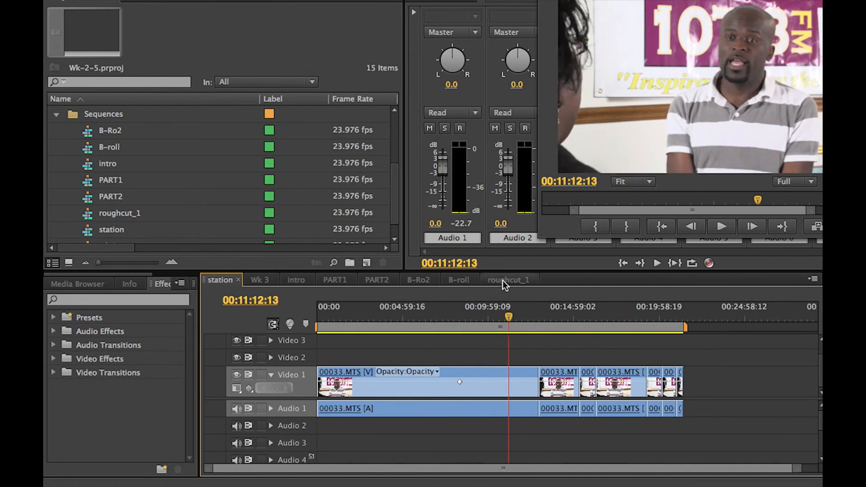
- Return to the roughcut_1 sequence in the timeline and collapse the Sequences bin
{"action": "left_click", "coordinate": [503, 280]}
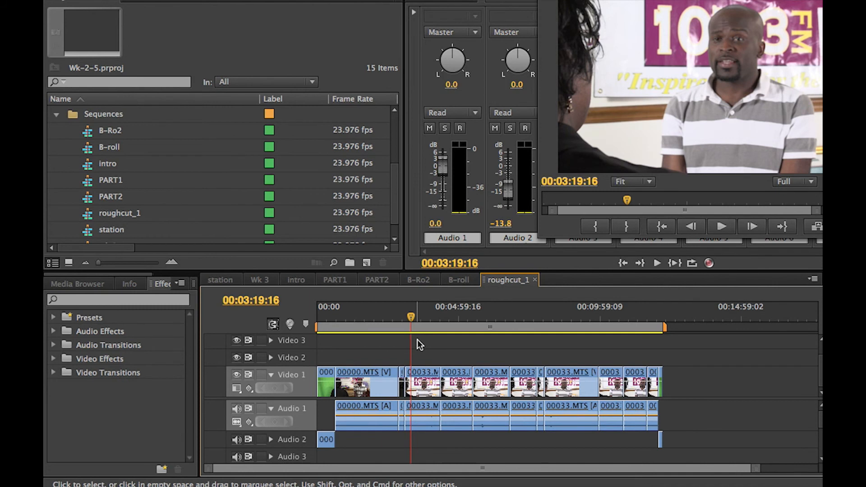
{"action": "left_click", "coordinate": [54, 115]}
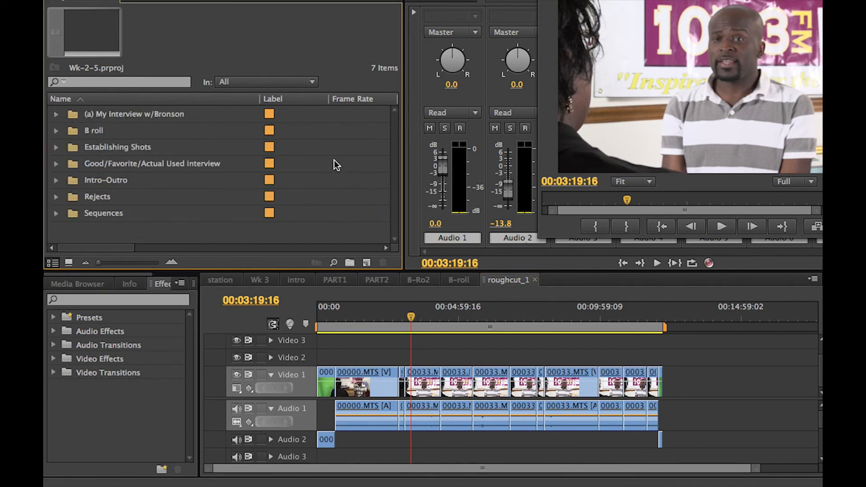